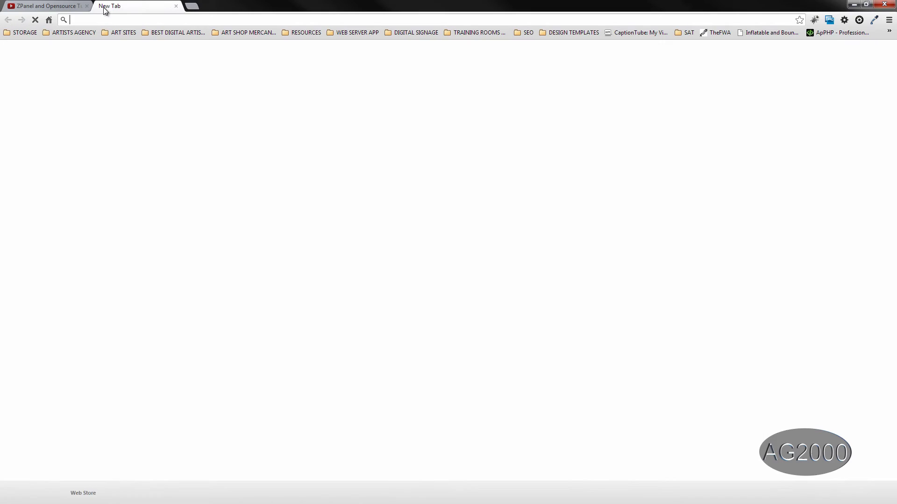
# Check concrete5.org's download page for the latest stable 5.6.0.2 release, then close that tab
pyautogui.write('concre')
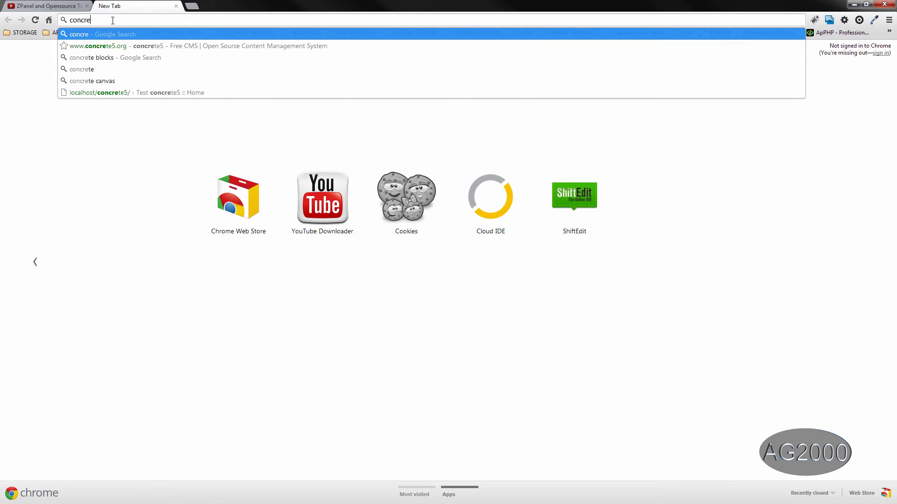
pyautogui.press('Down')
pyautogui.press('Return')
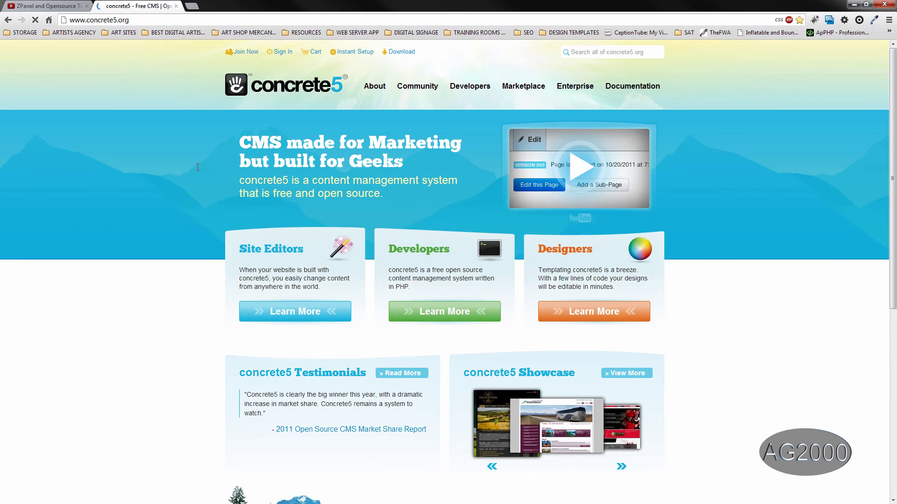
pyautogui.moveTo(617, 92)
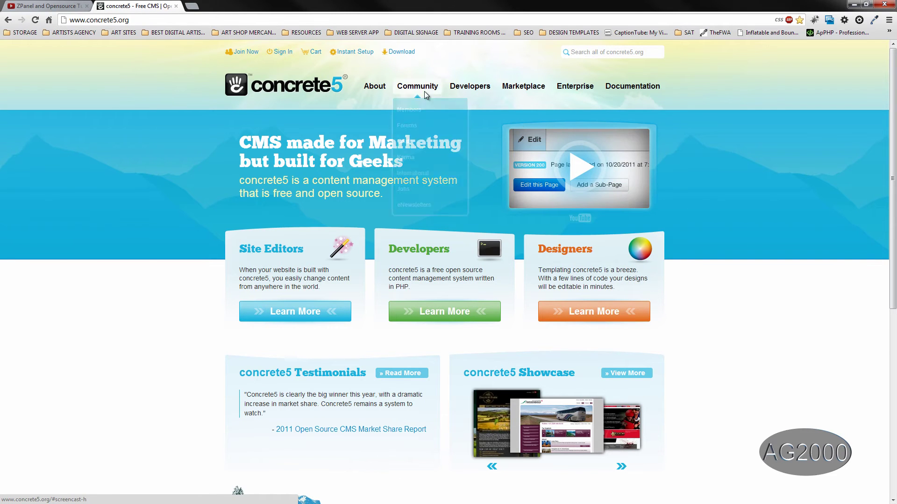
pyautogui.click(399, 52)
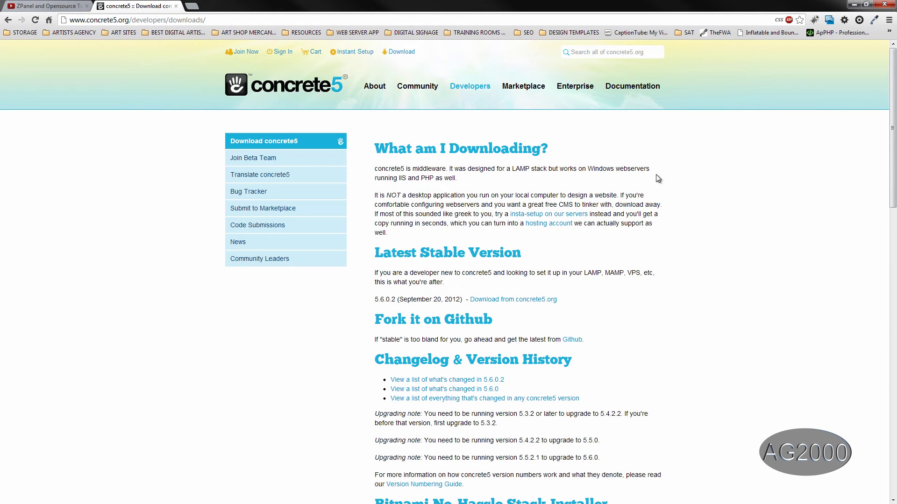
pyautogui.click(176, 6)
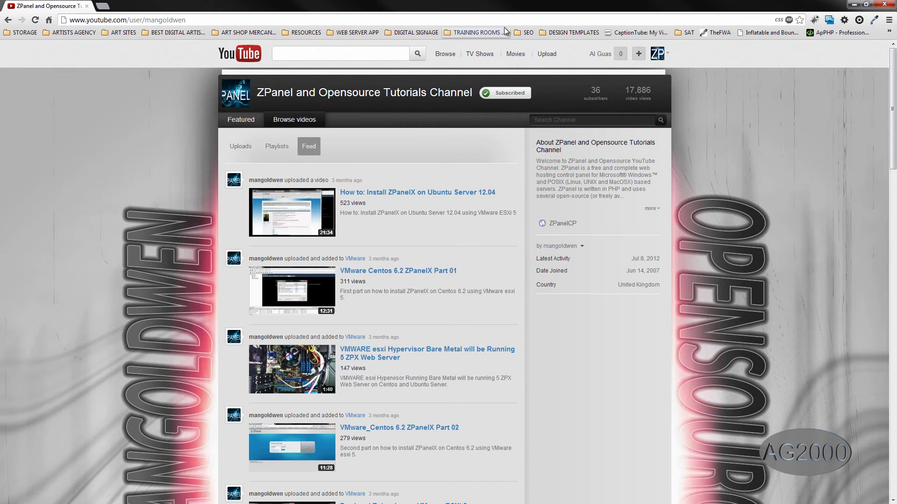
# Open the desktop concrete5.6.0.2 folder and enlarge its window to list all 24 items
pyautogui.click(853, 4)
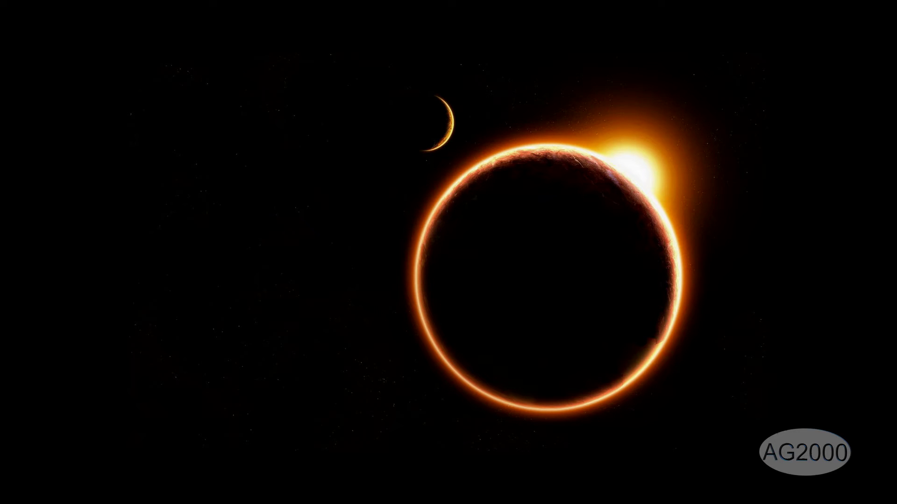
pyautogui.moveTo(35, 175); pyautogui.dragTo(764, 211)
pyautogui.click(696, 231)
pyautogui.doubleClick(752, 224)
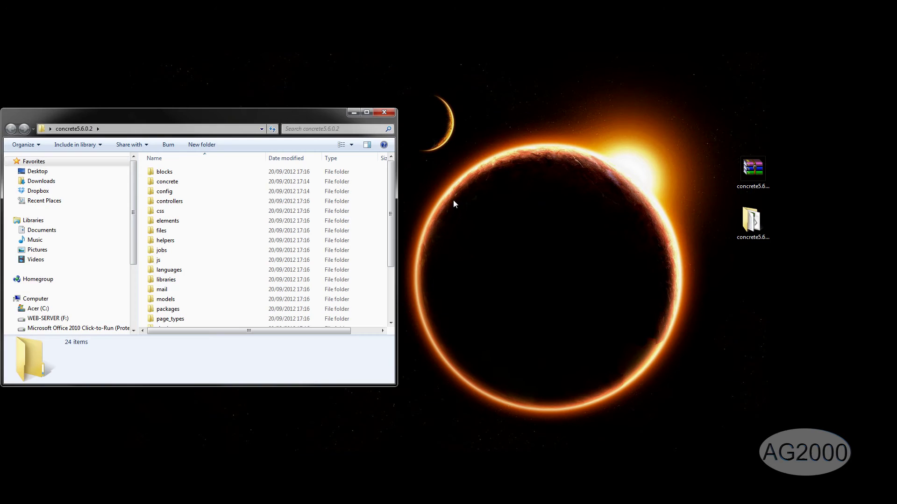
pyautogui.moveTo(290, 114); pyautogui.dragTo(213, 89)
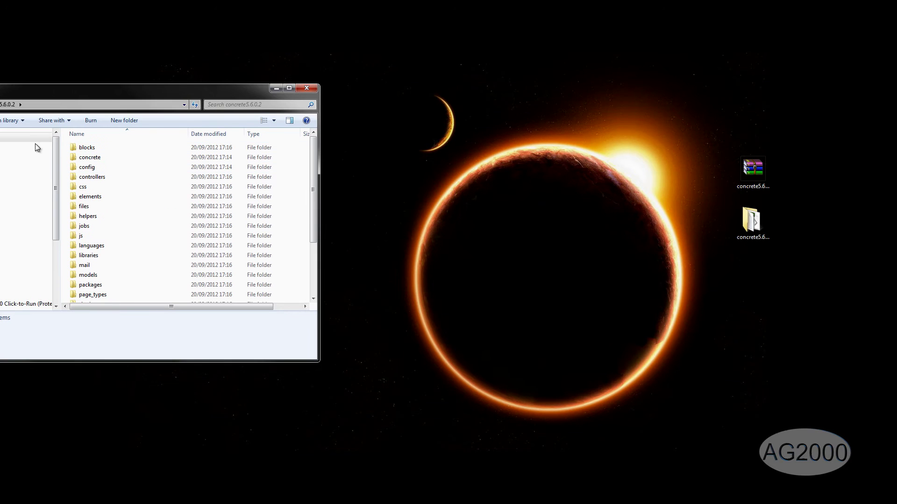
pyautogui.moveTo(246, 362); pyautogui.dragTo(232, 487)
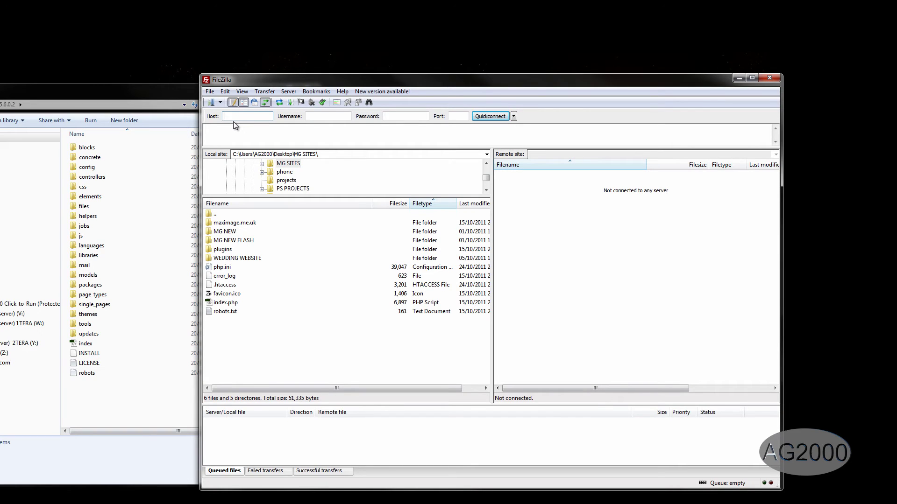
# Quickconnect FileZilla to ftp.ag2000.tk with the FTP username and password
pyautogui.write('tp.ag2000.tk')
pyautogui.press('Tab')
pyautogui.write('tutoria')
pyautogui.press('Tab')
pyautogui.click(489, 116)
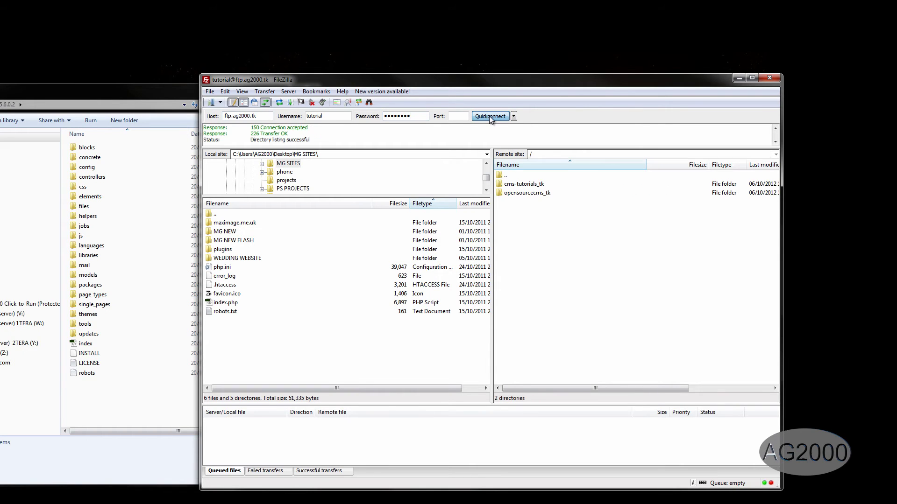
# Drag all concrete5.6.0.2 files into remote cms-tutorials_tk to upload them, then close Explorer
pyautogui.doubleClick(527, 186)
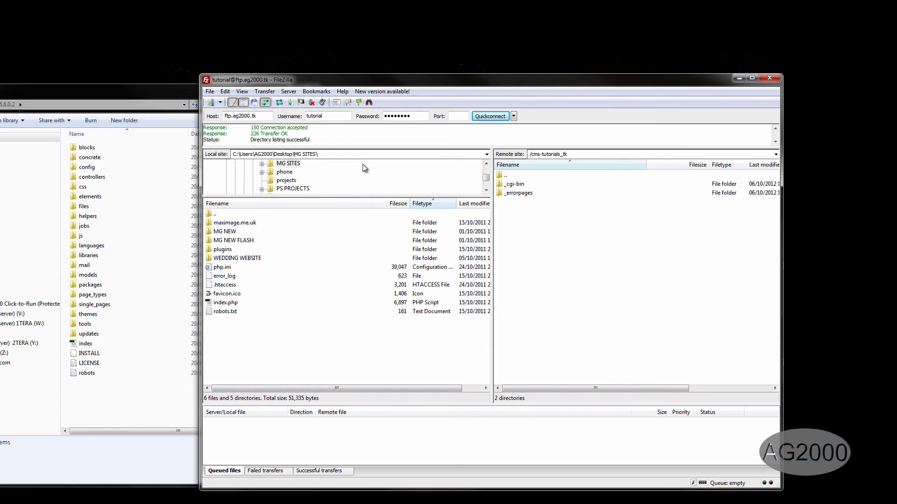
pyautogui.click(181, 92)
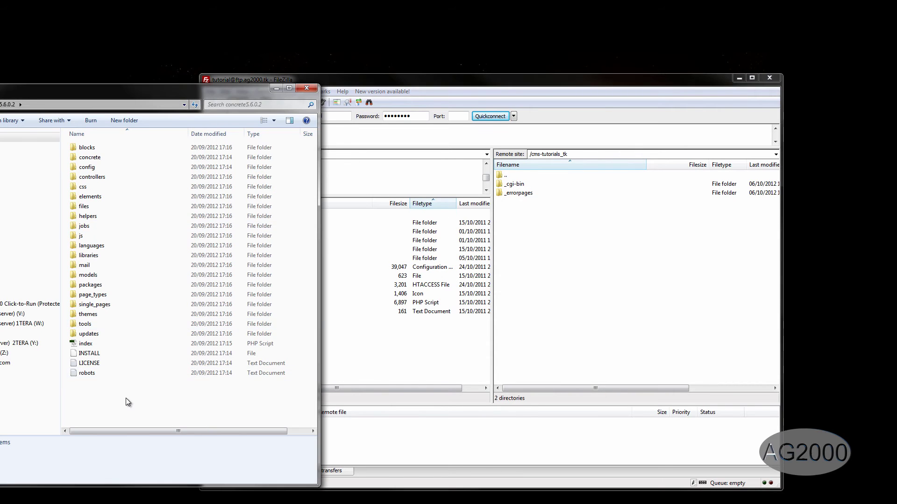
pyautogui.moveTo(126, 398); pyautogui.dragTo(615, 321)
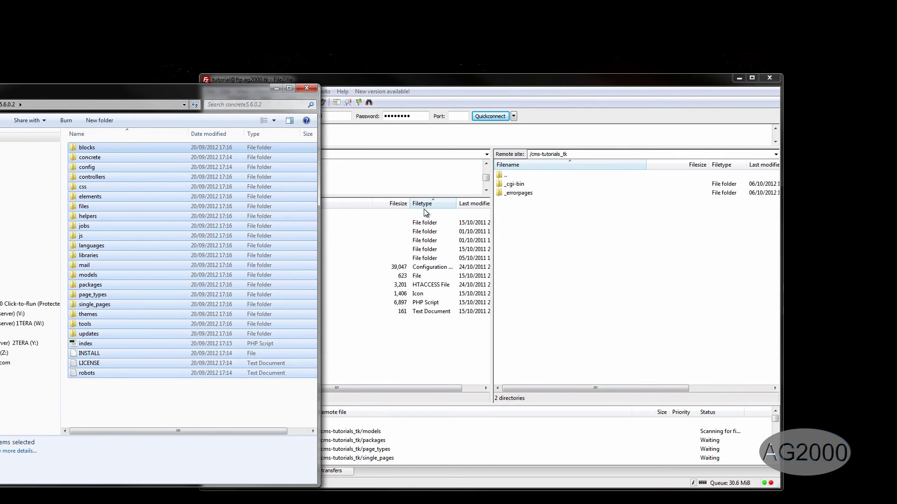
pyautogui.click(307, 89)
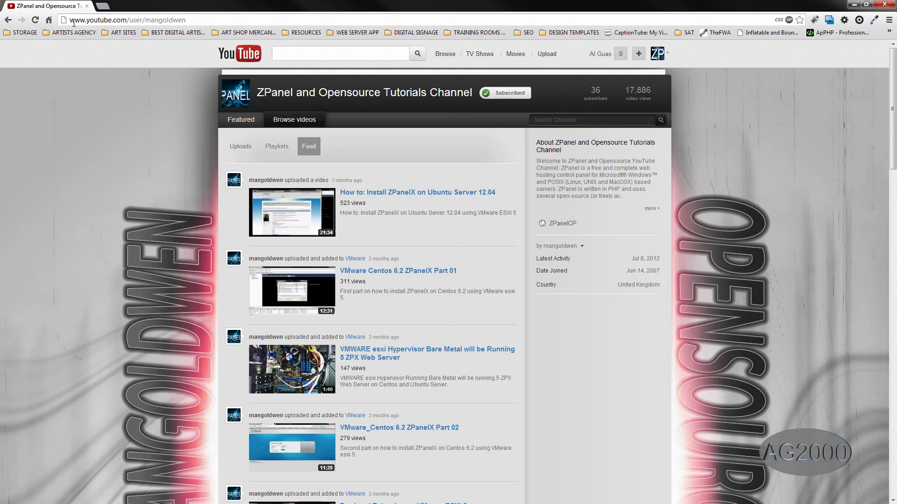
# Log in to the cp.ag2000.tk ZPanel control panel in a new tab
pyautogui.click(102, 5)
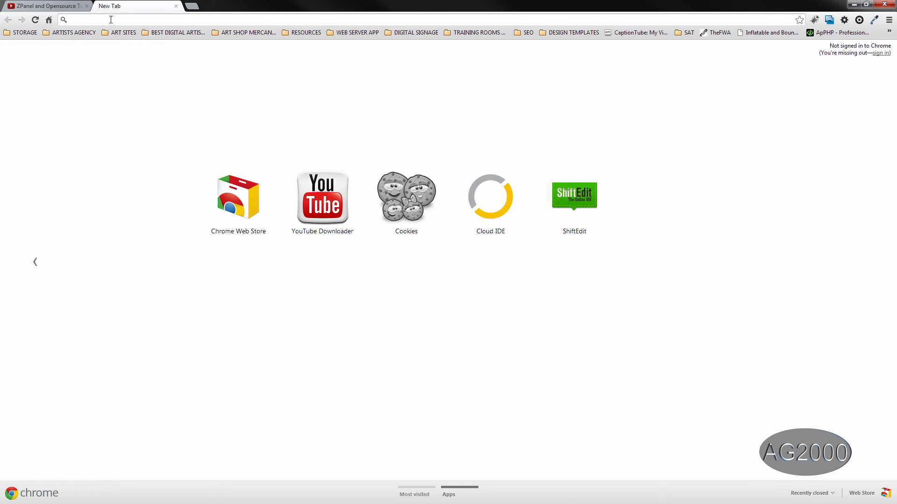
pyautogui.write('cp')
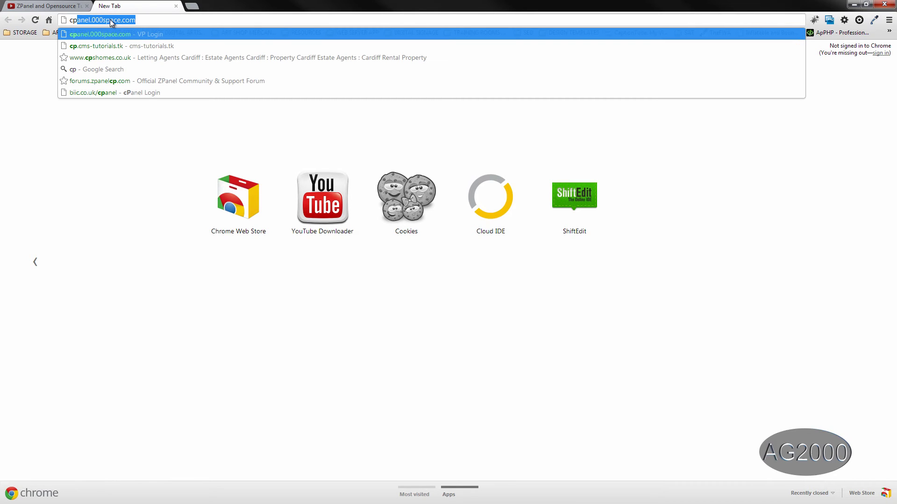
pyautogui.write('.')
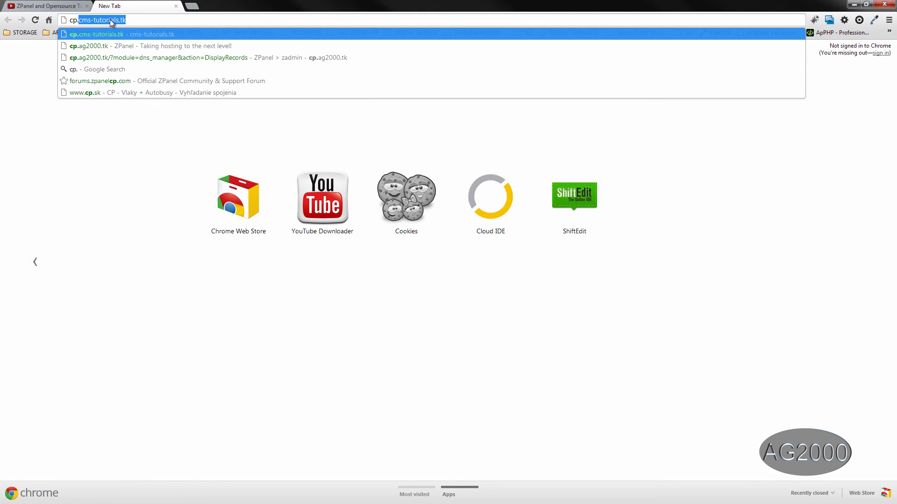
pyautogui.write('ag')
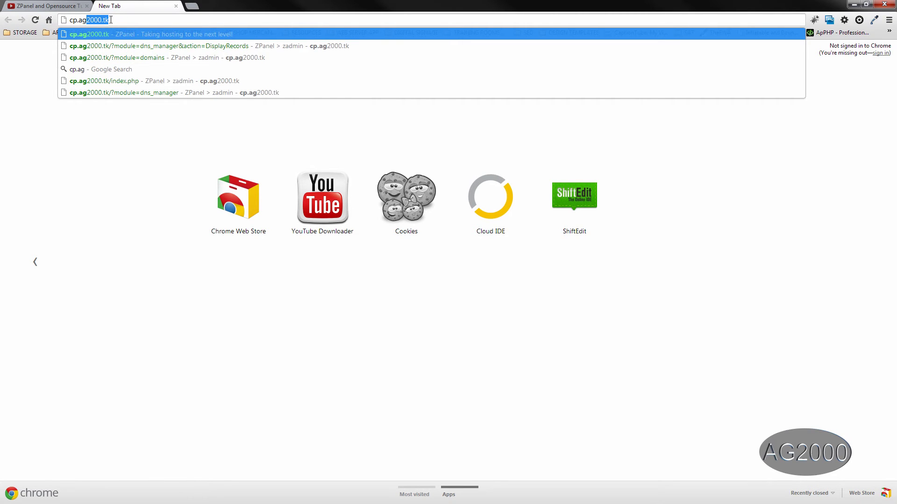
pyautogui.press('Return')
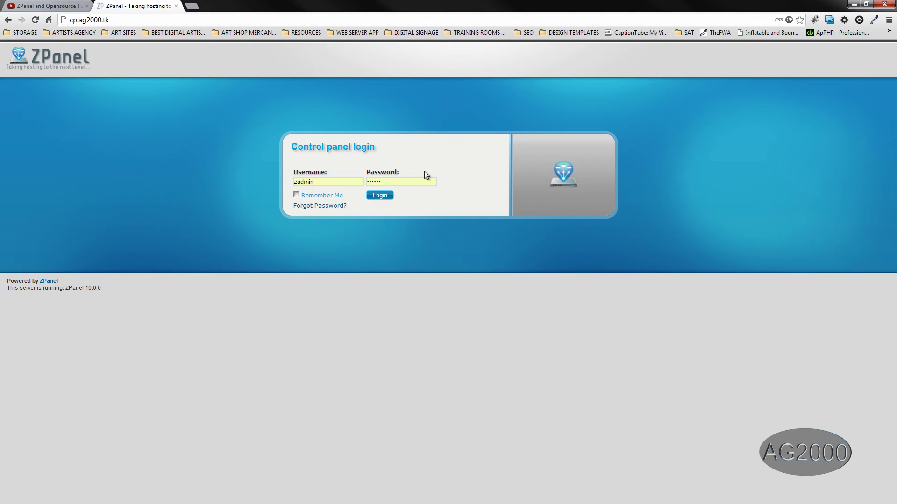
pyautogui.click(377, 197)
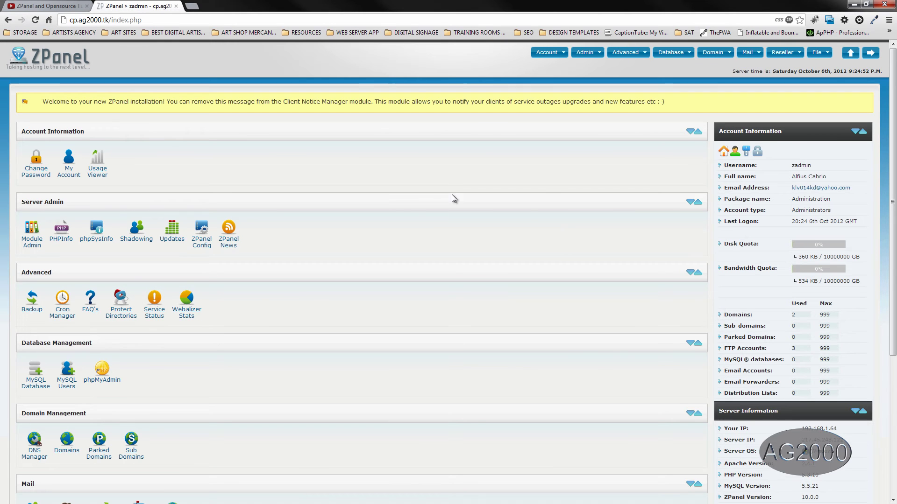
# Create a MySQL database named concrete, giving zadmin_concrete
pyautogui.moveTo(682, 55)
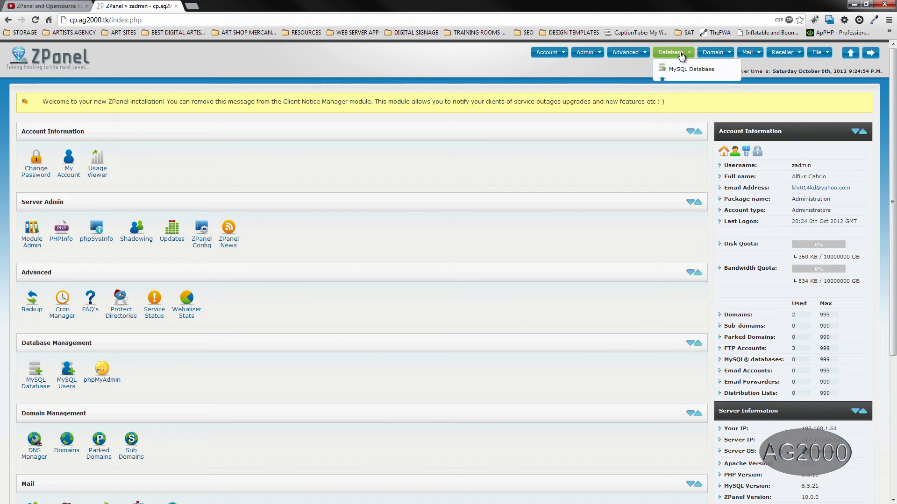
pyautogui.click(686, 71)
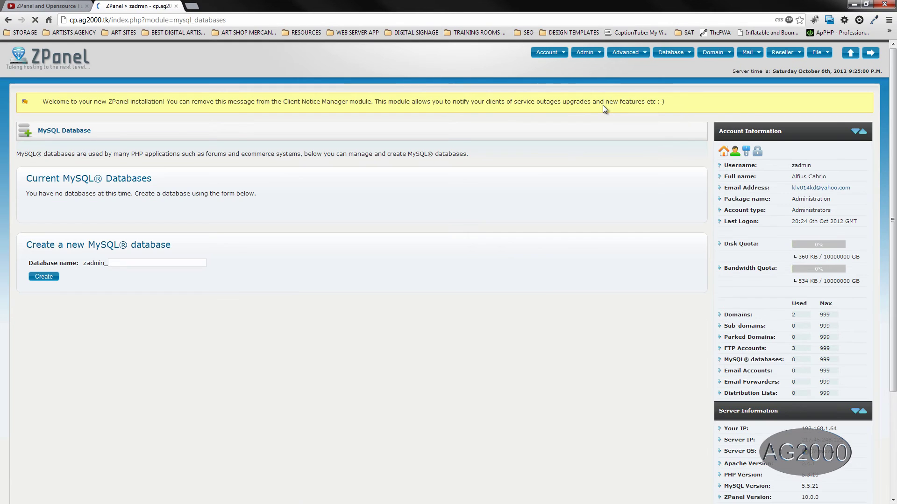
pyautogui.click(170, 263)
pyautogui.write('concrete')
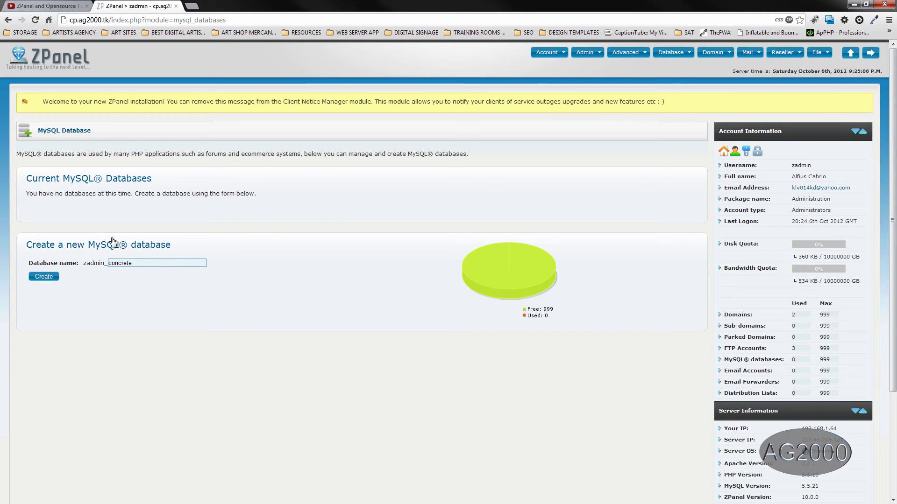
pyautogui.click(48, 284)
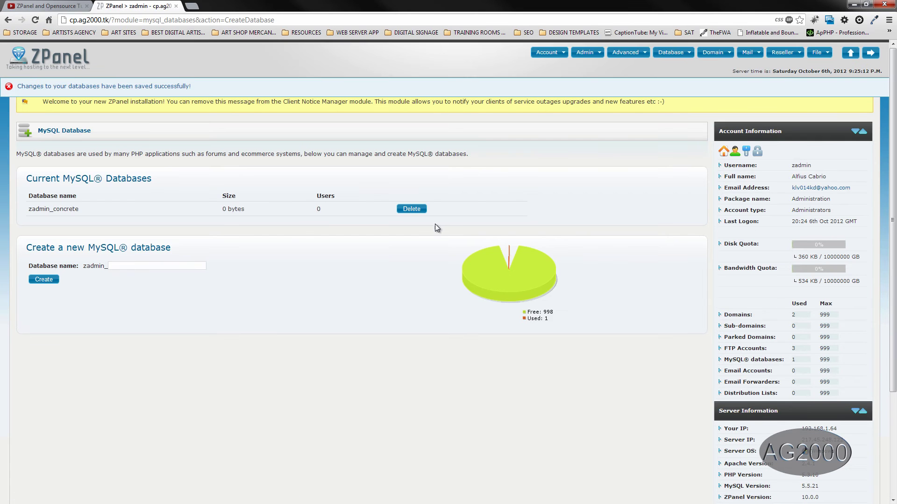
# Create MySQL user concrete mapped to the zadmin_concrete database
pyautogui.click(681, 57)
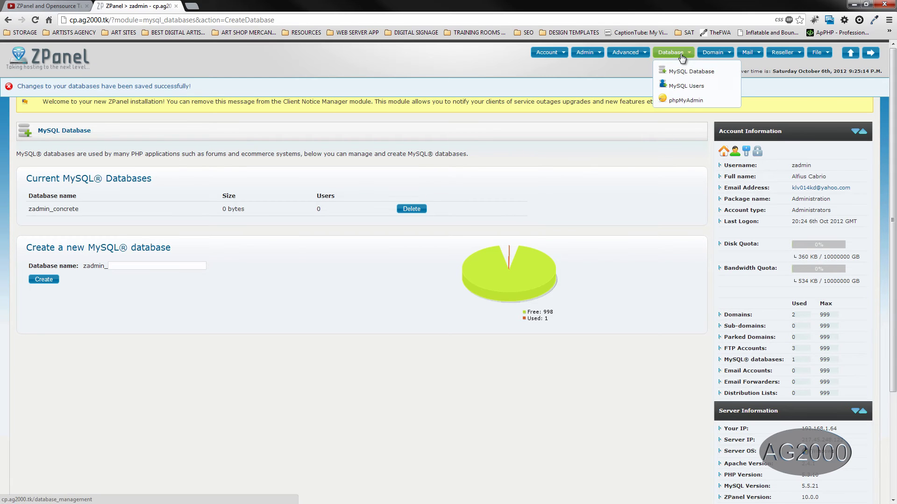
pyautogui.click(684, 85)
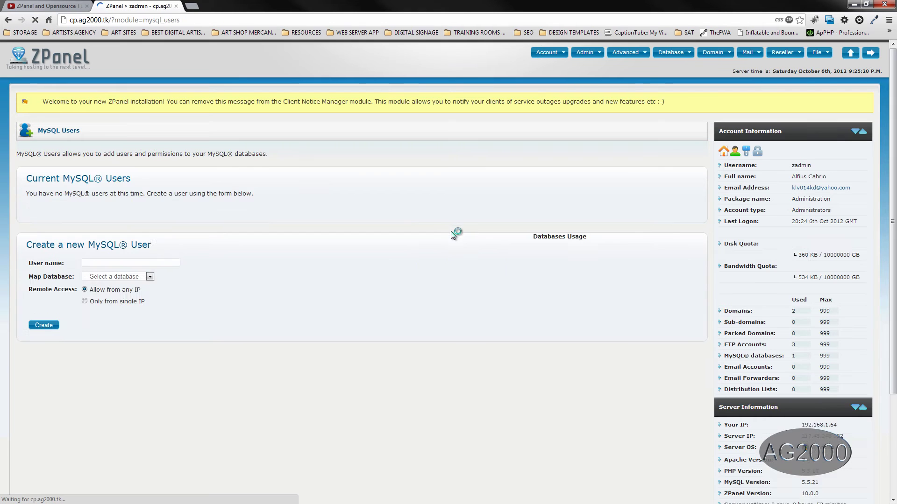
pyautogui.click(131, 262)
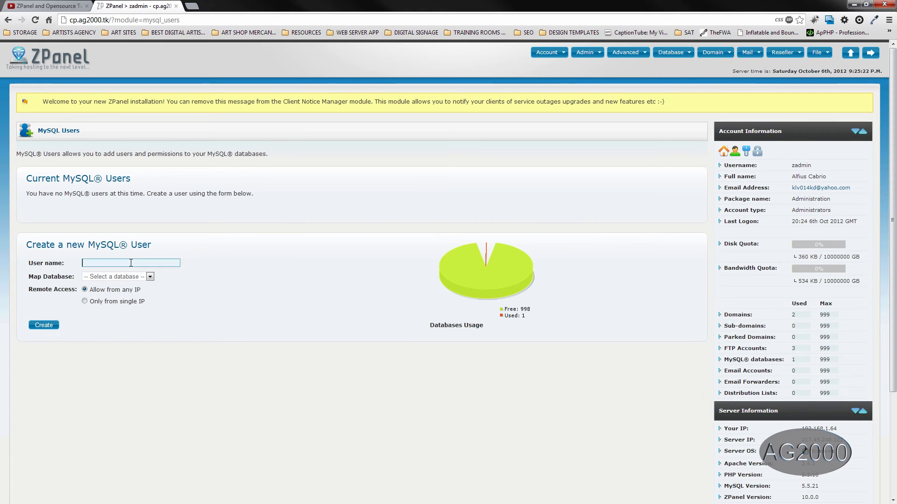
pyautogui.write('concrete')
pyautogui.click(132, 277)
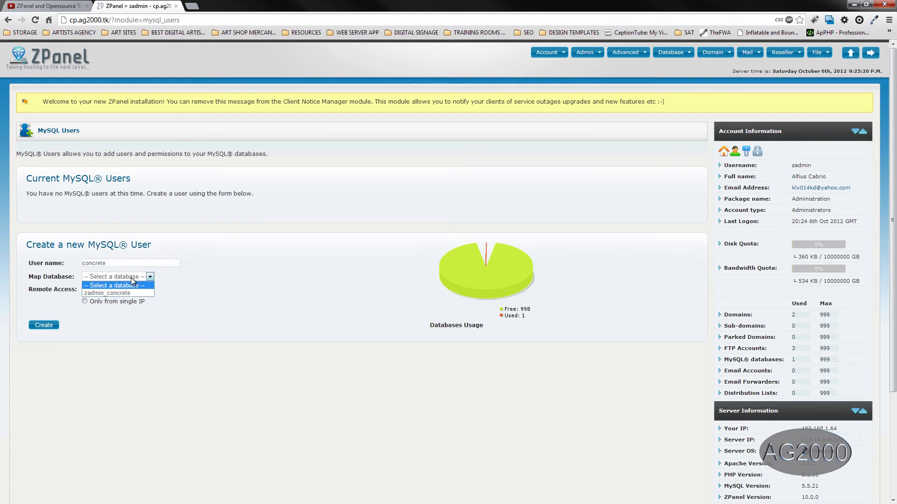
pyautogui.click(108, 291)
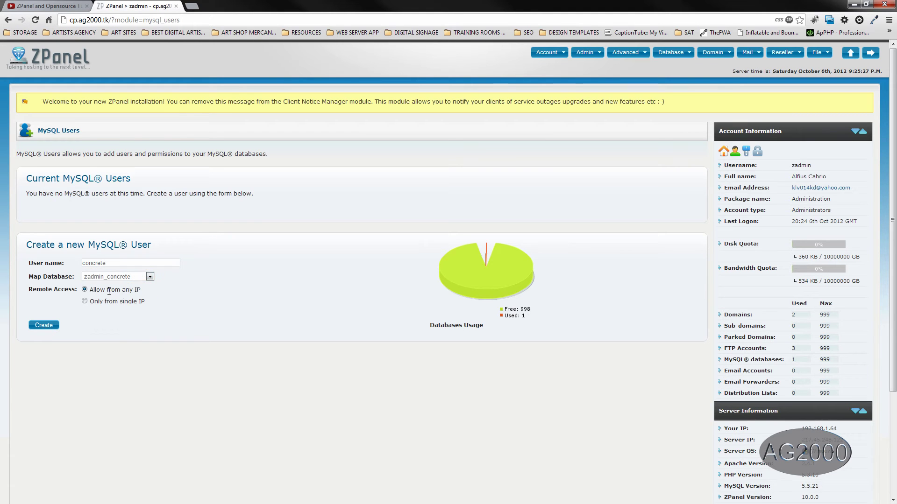
pyautogui.click(44, 327)
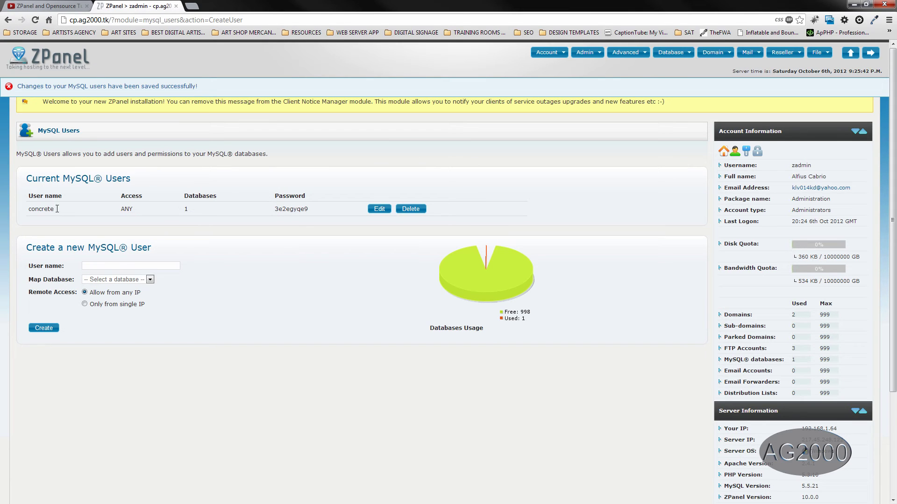
pyautogui.click(192, 6)
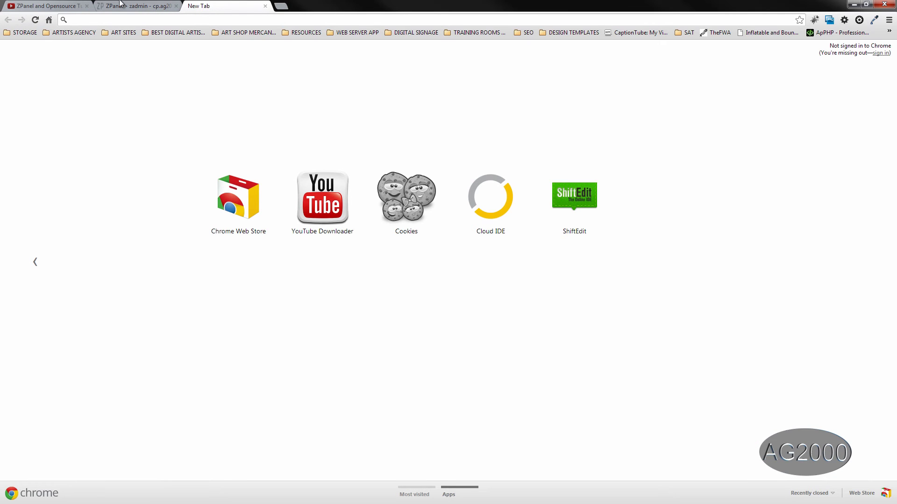
pyautogui.click(136, 5)
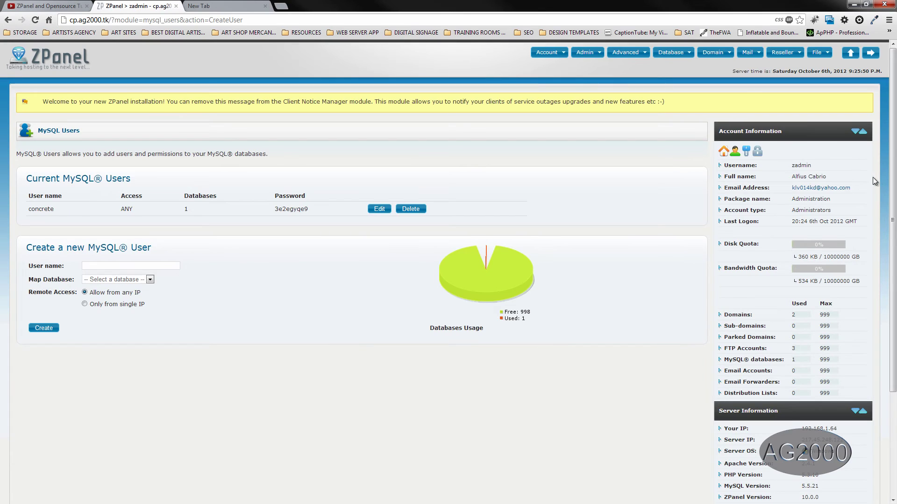
# Launch the concrete5 installer via ZPanel's cms-tutorials.tk domain link and close the empty tab
pyautogui.scroll(-3, 880, 326)
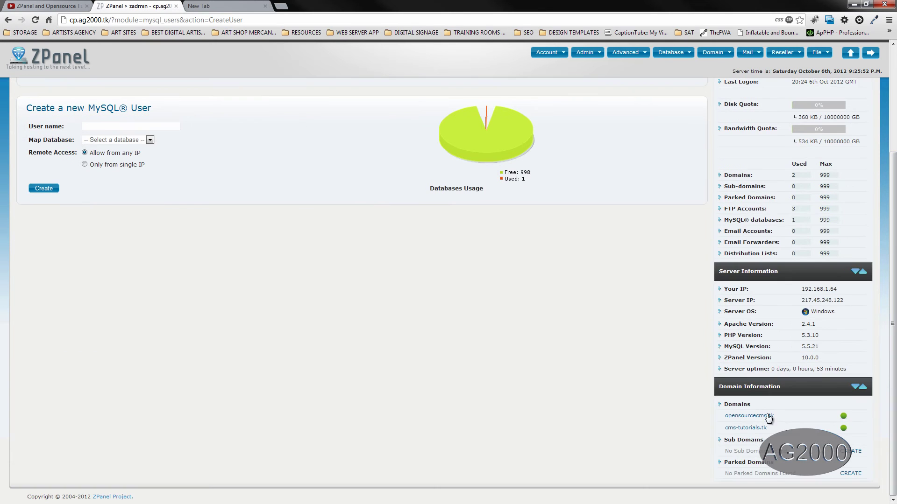
pyautogui.click(747, 428)
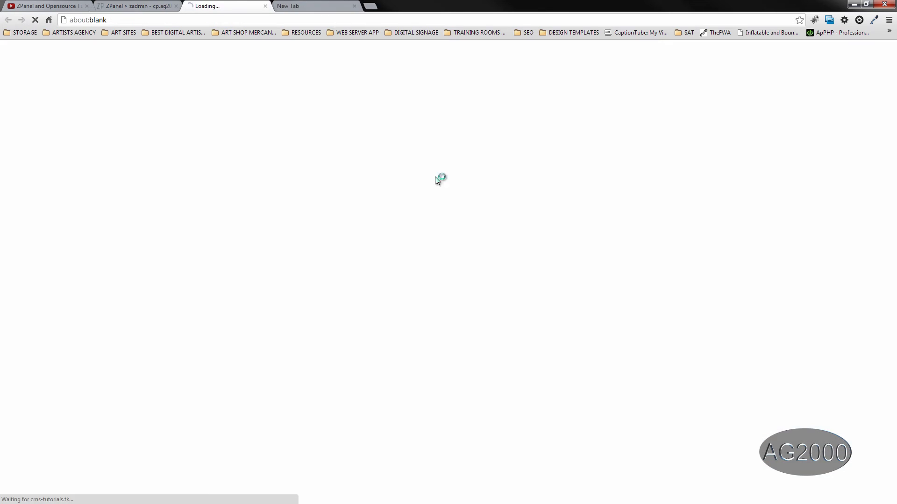
pyautogui.click(329, 6)
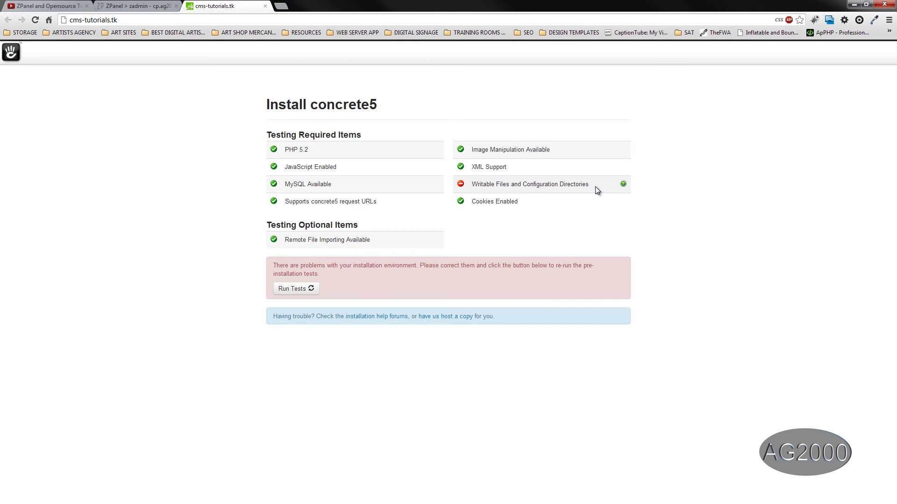
pyautogui.moveTo(624, 184)
# Minimize Chrome and disconnect FileZilla from the ftp.ag2000.tk server
pyautogui.click(852, 5)
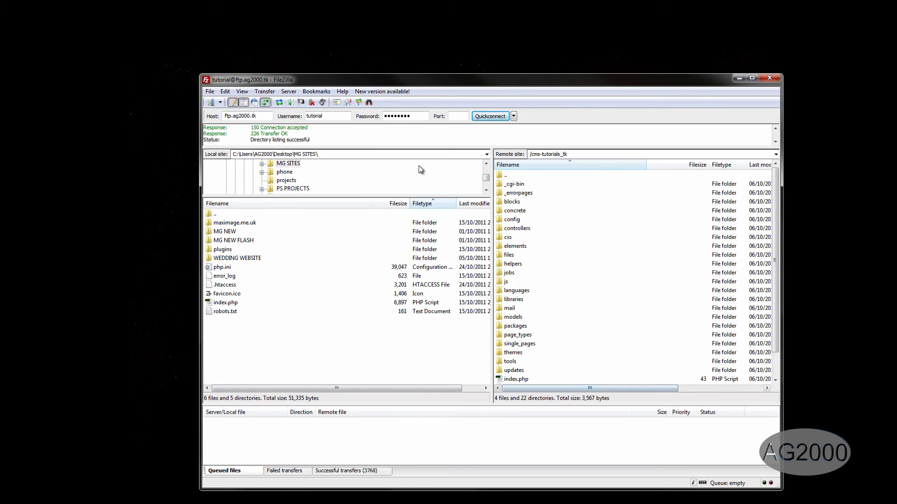
pyautogui.click(312, 102)
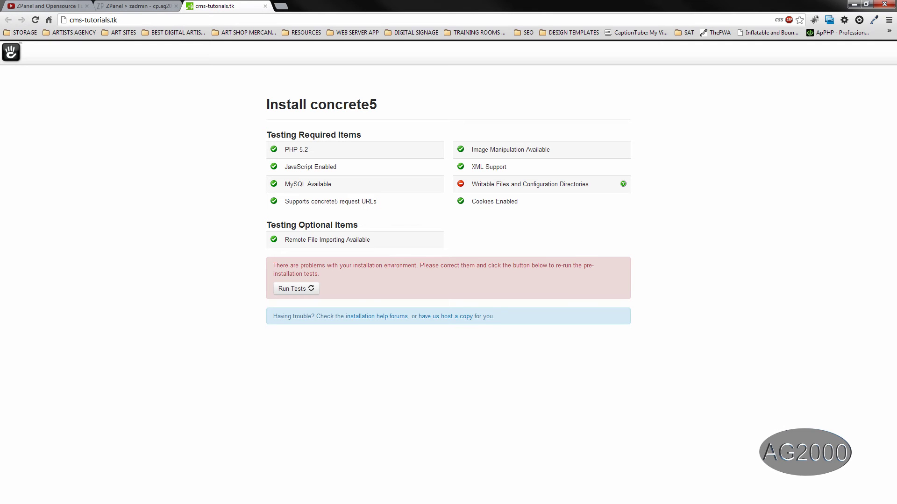
# Rerun the pre-installation checks and continue to the installation form
pyautogui.click(35, 19)
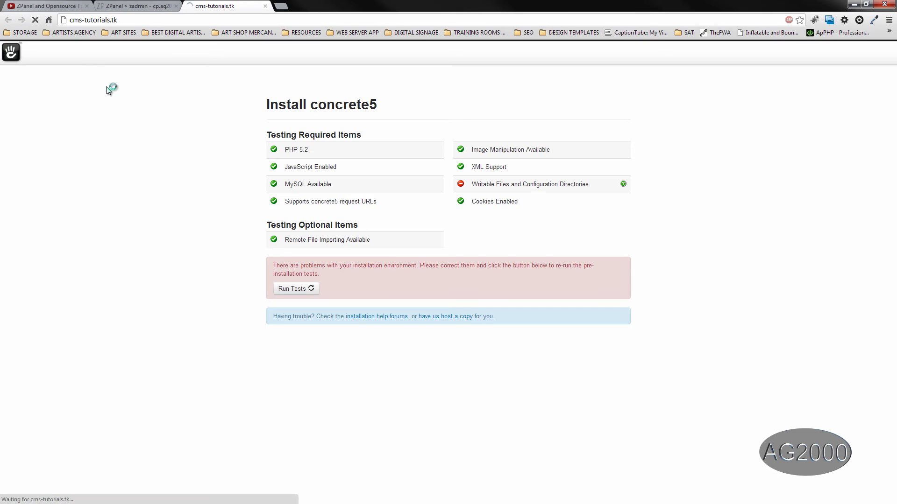
pyautogui.moveTo(491, 184); pyautogui.dragTo(447, 277)
pyautogui.click(448, 276)
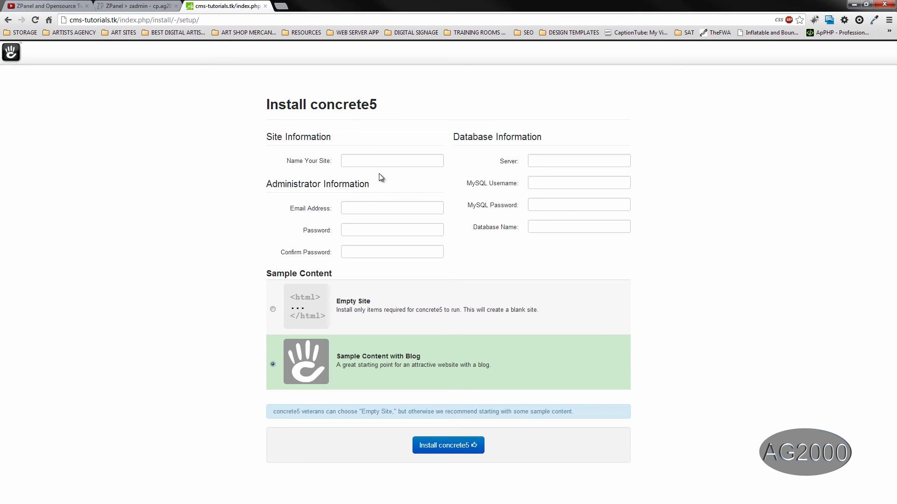
# Enter site name 'test site', the admin e-mail and password twice, and server localhost
pyautogui.write('test site')
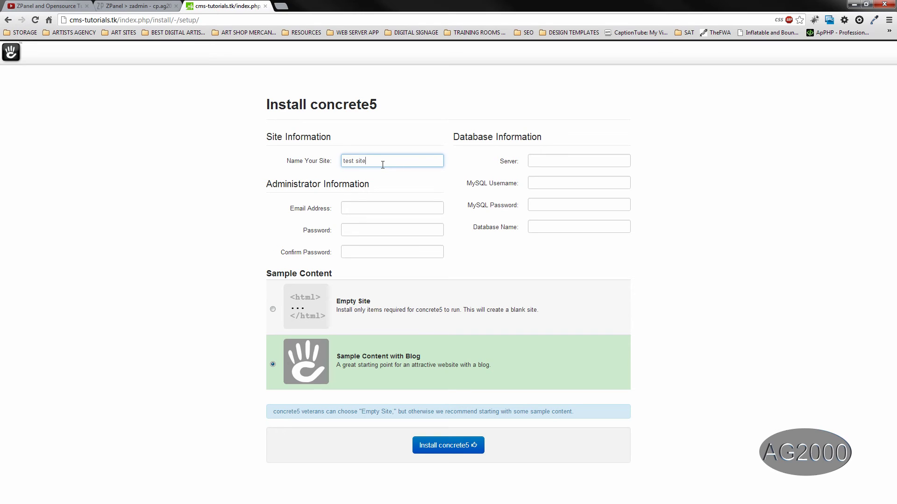
pyautogui.press('Tab')
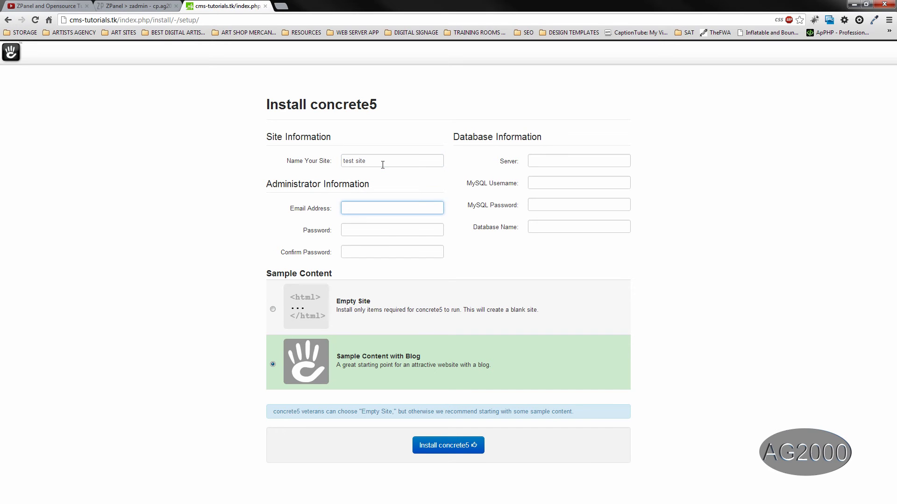
pyautogui.press('Tab')
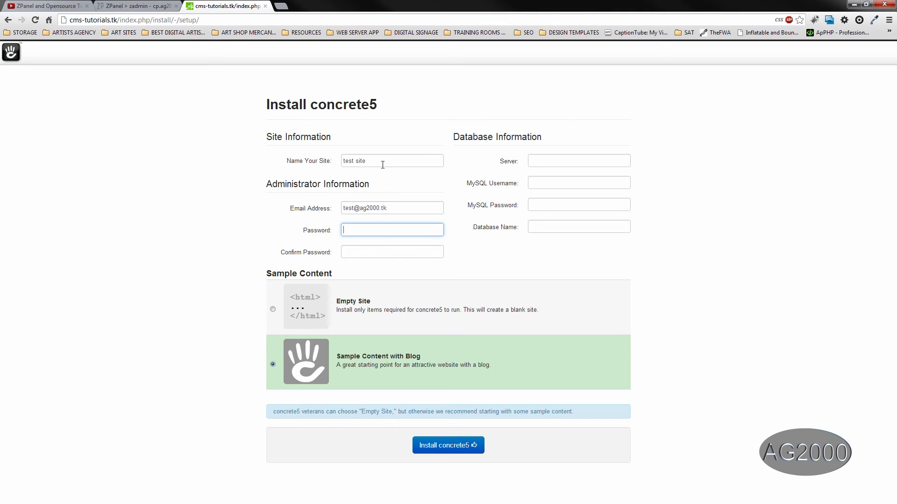
pyautogui.write('testing')
pyautogui.press('Tab')
pyautogui.write('testin')
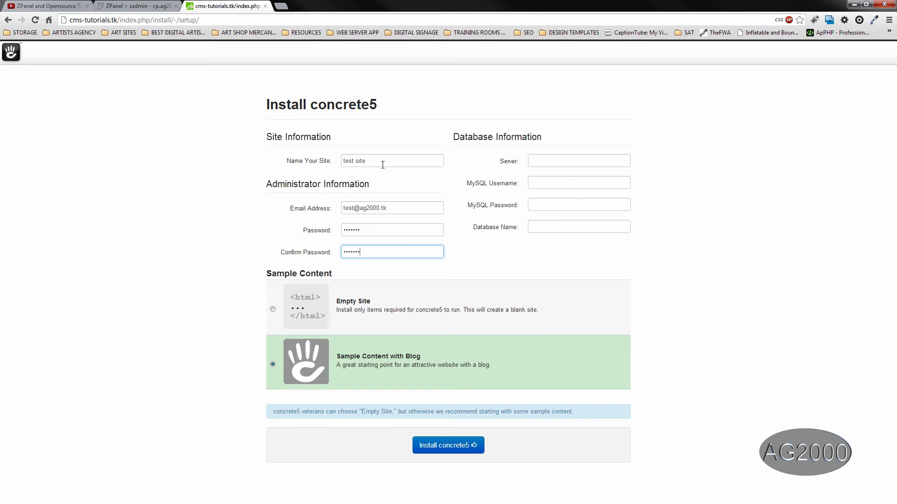
pyautogui.click(542, 159)
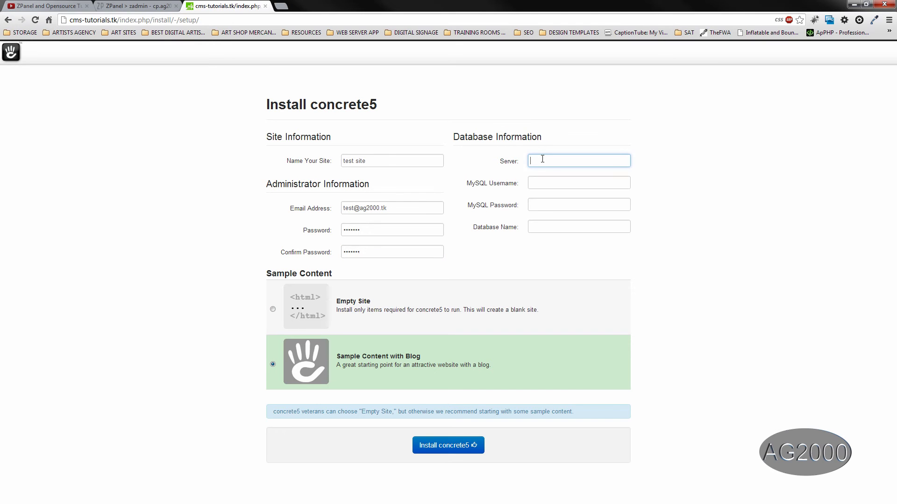
pyautogui.write('localhost')
pyautogui.press('Tab')
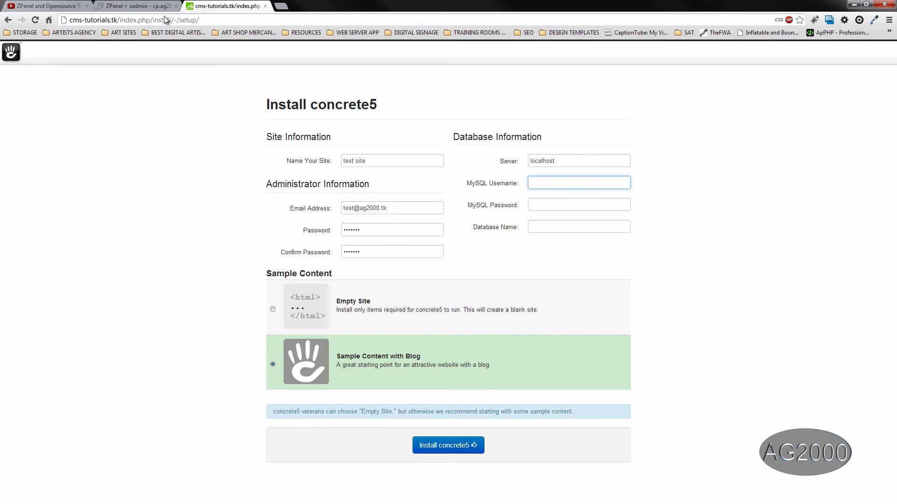
# Copy the concrete user's generated password in ZPanel and confirm the zadmin_concrete database name
pyautogui.click(129, 7)
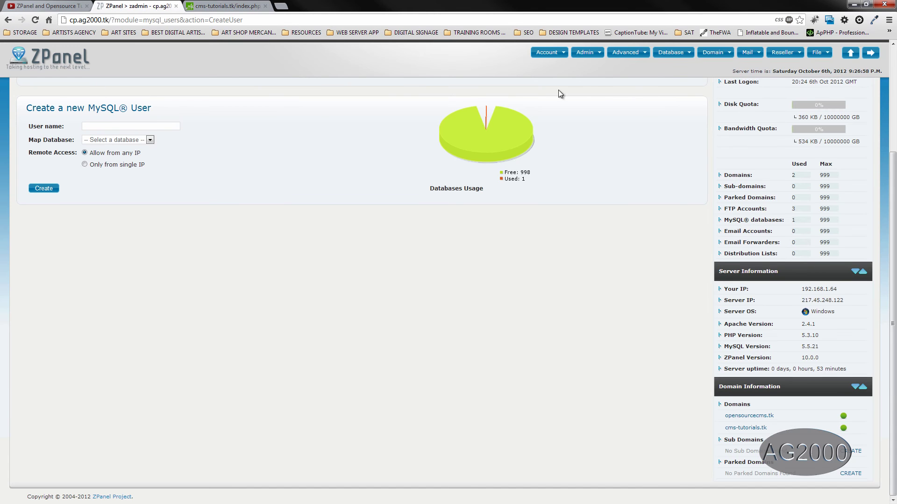
pyautogui.scroll(3, 672, 112)
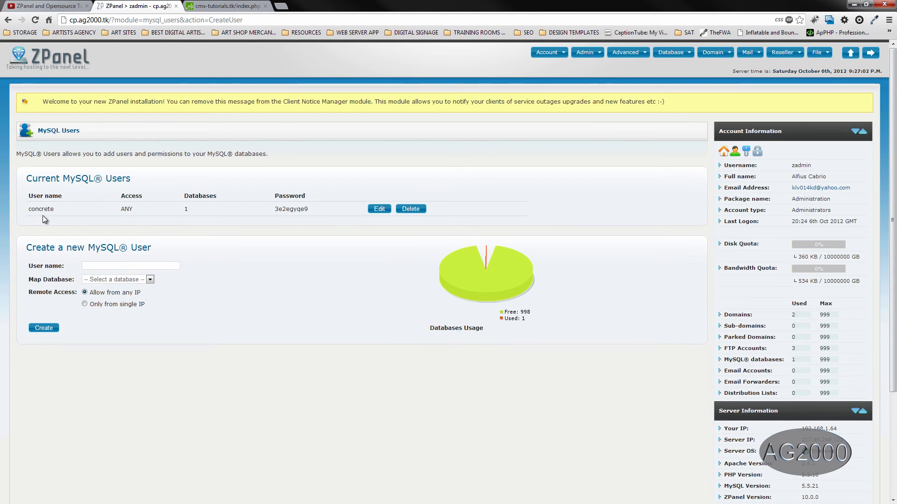
pyautogui.moveTo(274, 209); pyautogui.dragTo(309, 209)
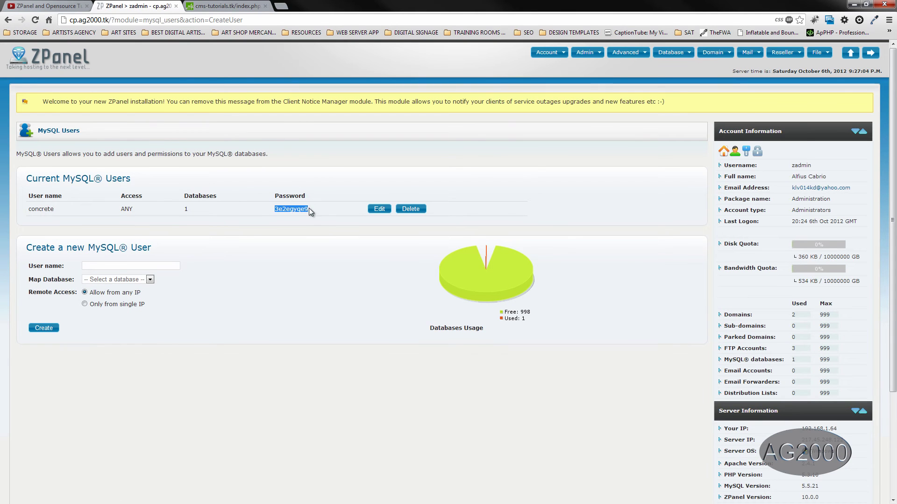
pyautogui.rightClick(303, 208)
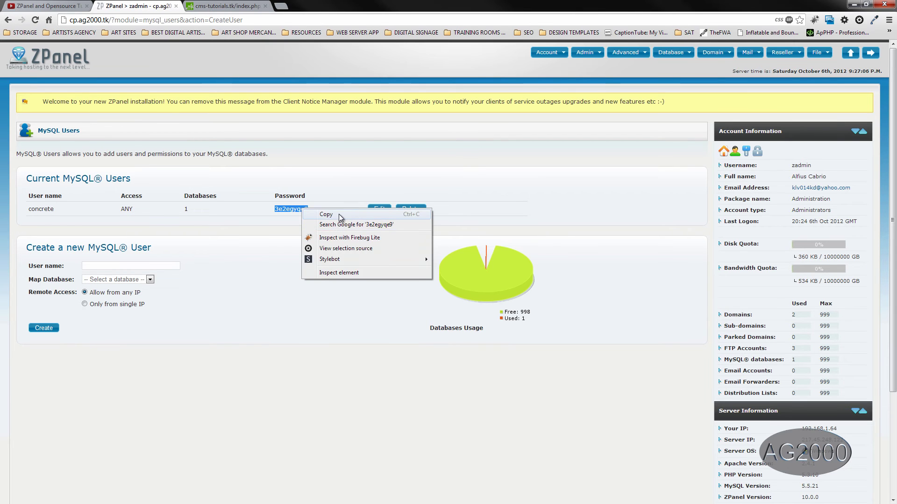
pyautogui.click(314, 213)
pyautogui.click(149, 280)
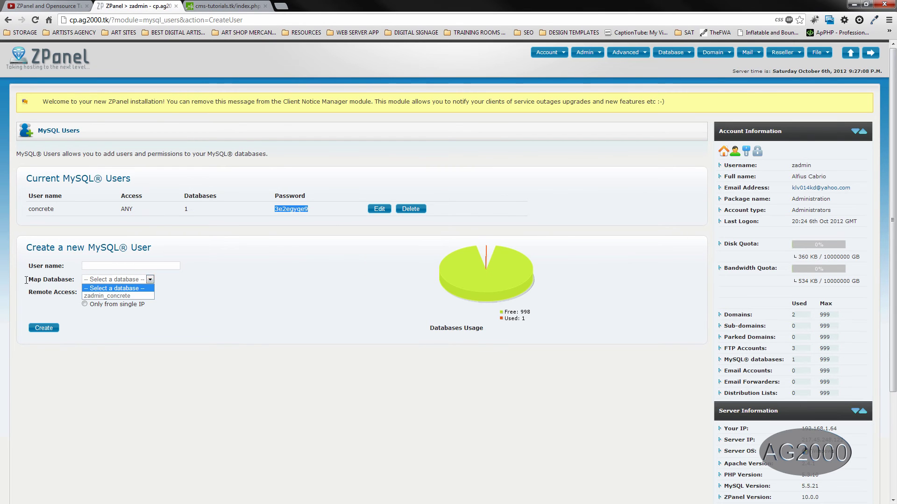
pyautogui.click(107, 295)
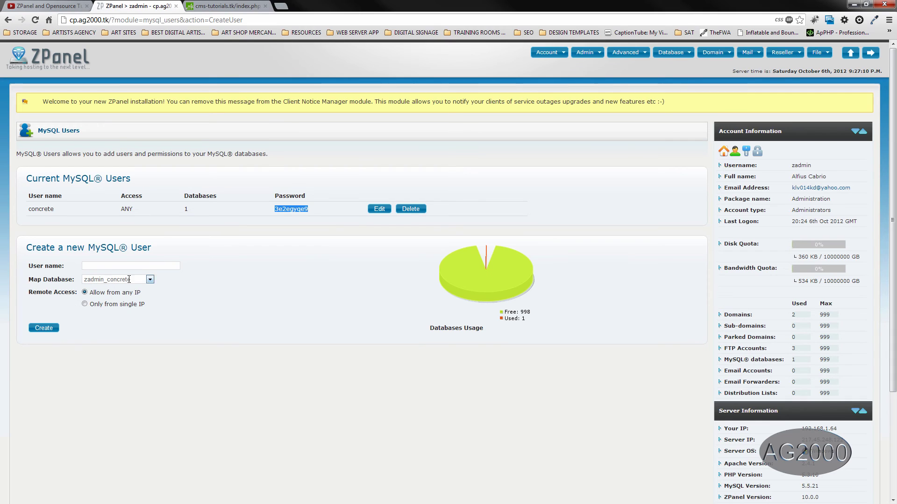
pyautogui.click(200, 6)
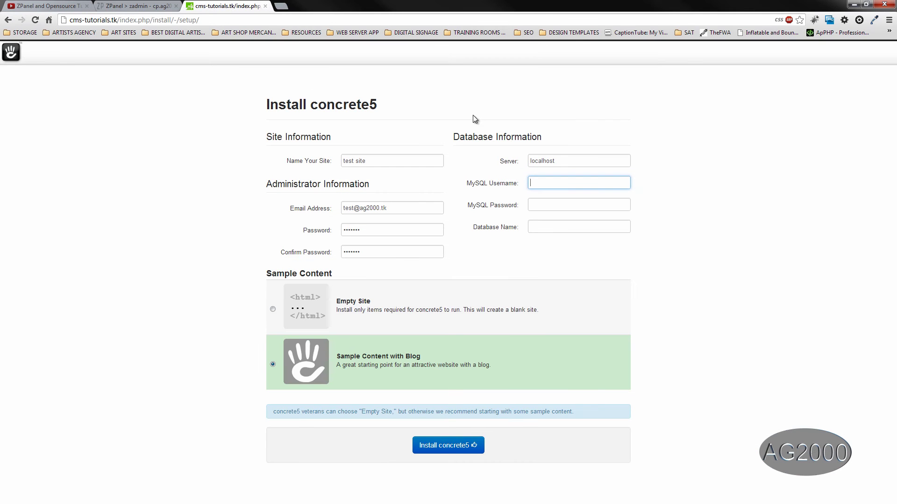
# Enter MySQL username concrete, its password, and database zadmin_concrete, checking them against ZPanel
pyautogui.write('concrete')
pyautogui.press('Tab')
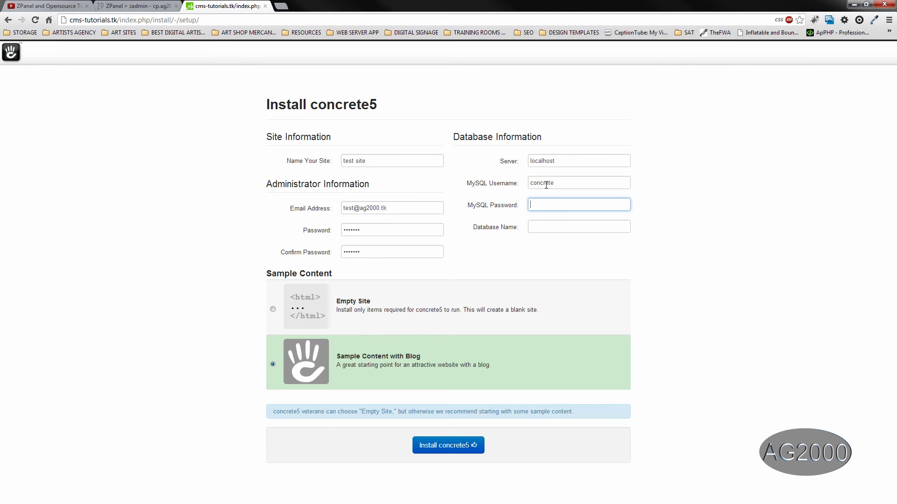
pyautogui.write('concrete5')
pyautogui.press('Tab')
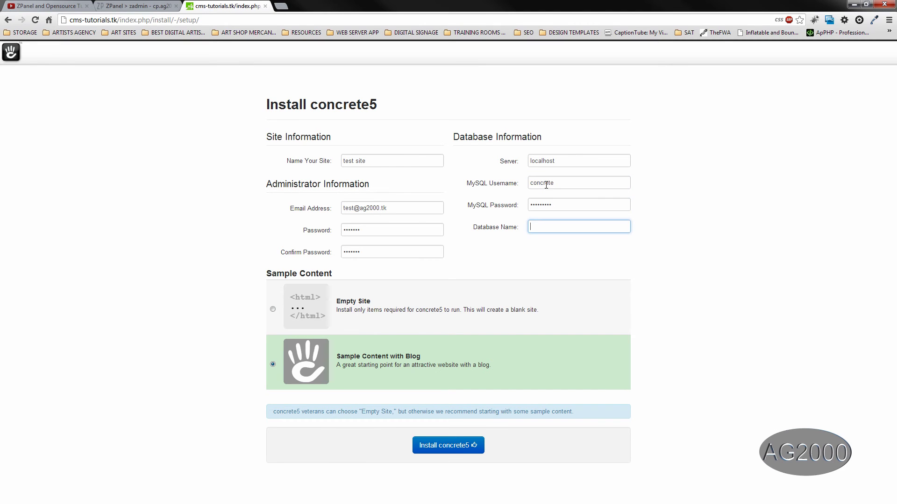
pyautogui.write('zadmin_concrete')
pyautogui.click(125, 5)
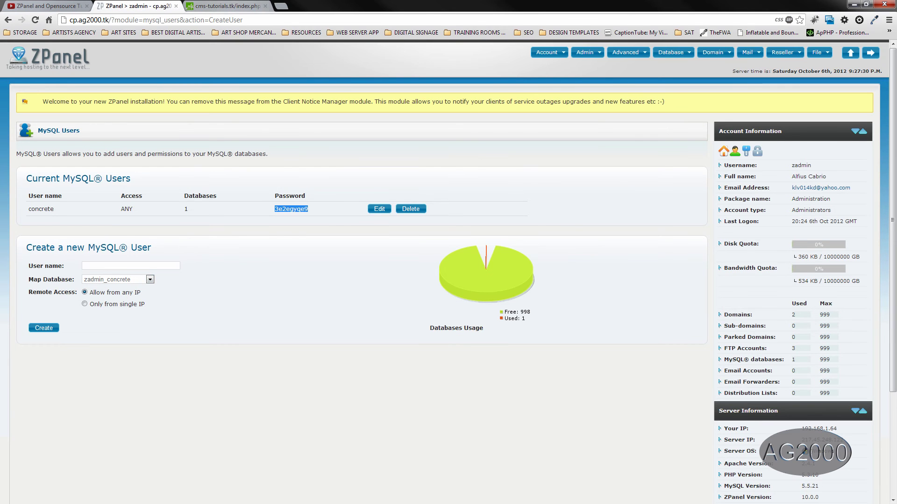
pyautogui.click(224, 6)
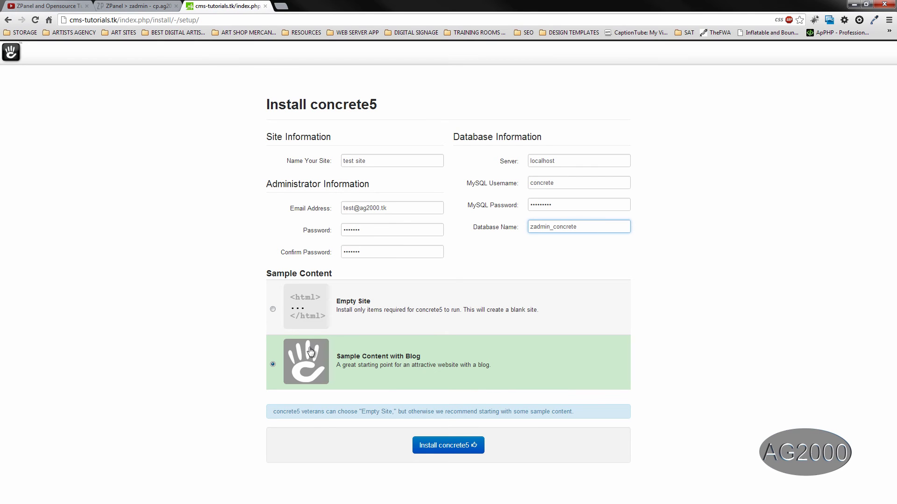
# Launch the concrete5 installation with the sample blog content and let it import files
pyautogui.click(466, 448)
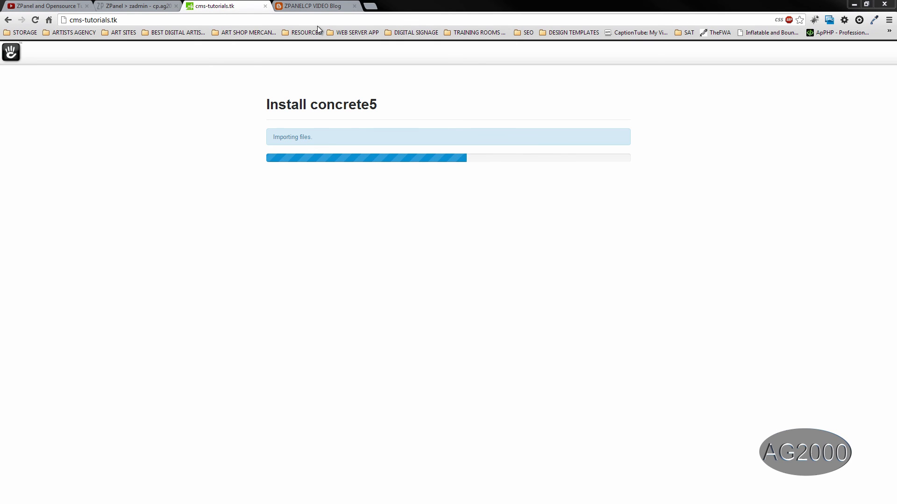
# Browse through the ZPANELCP VIDEO Blog tab, then close it to return to the installer
pyautogui.click(321, 8)
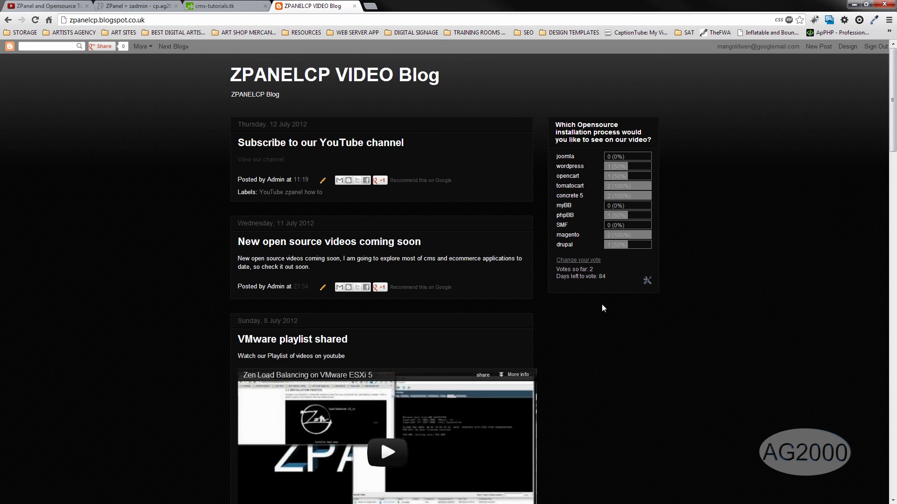
pyautogui.moveTo(893, 131); pyautogui.dragTo(845, 401)
pyautogui.moveTo(826, 454); pyautogui.dragTo(891, 98)
pyautogui.click(354, 6)
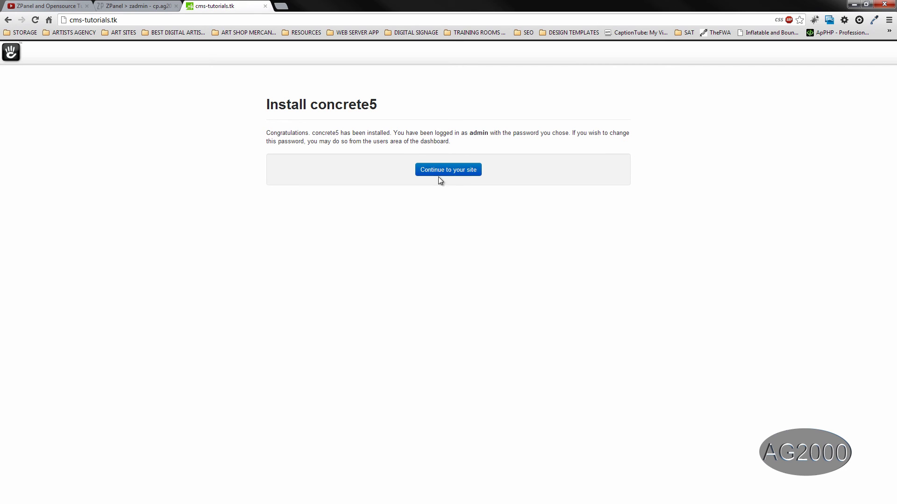
# Go to the new 'test site' homepage, dismiss the Welcome to concrete5 dialog, and enter Edit mode
pyautogui.click(453, 172)
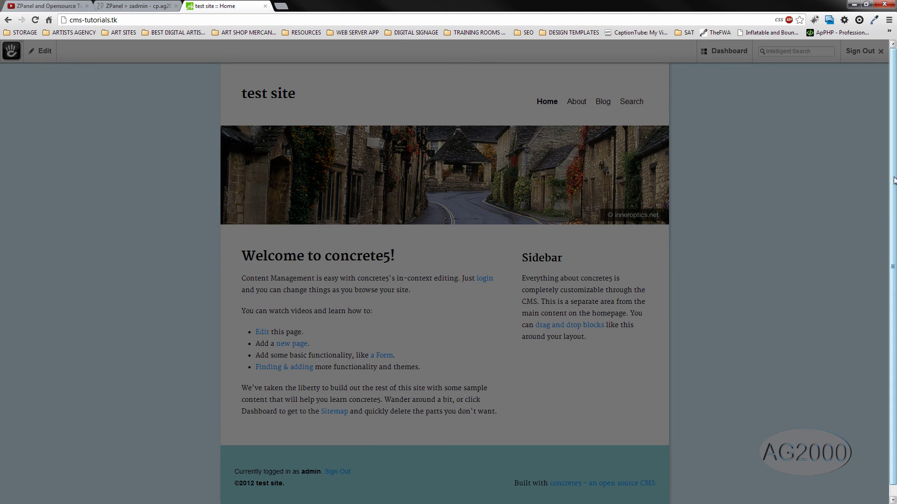
pyautogui.scroll(-1, 871, 374)
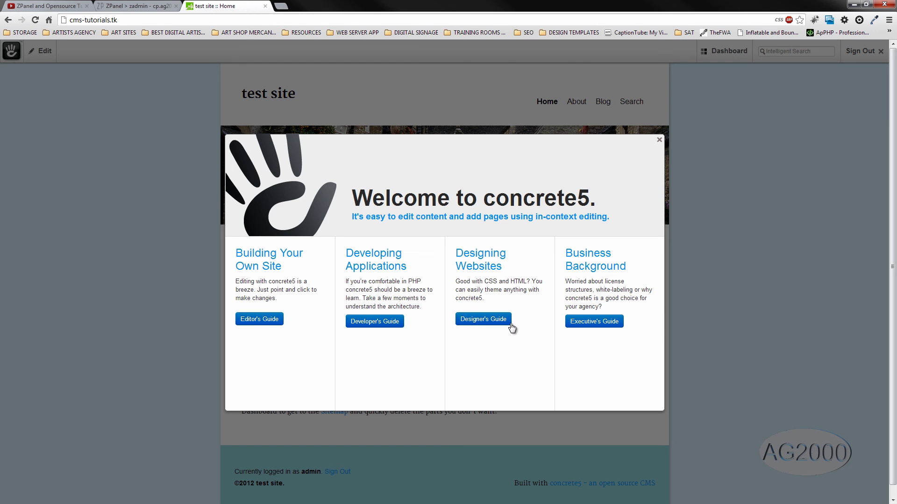
pyautogui.click(659, 140)
pyautogui.moveTo(736, 51)
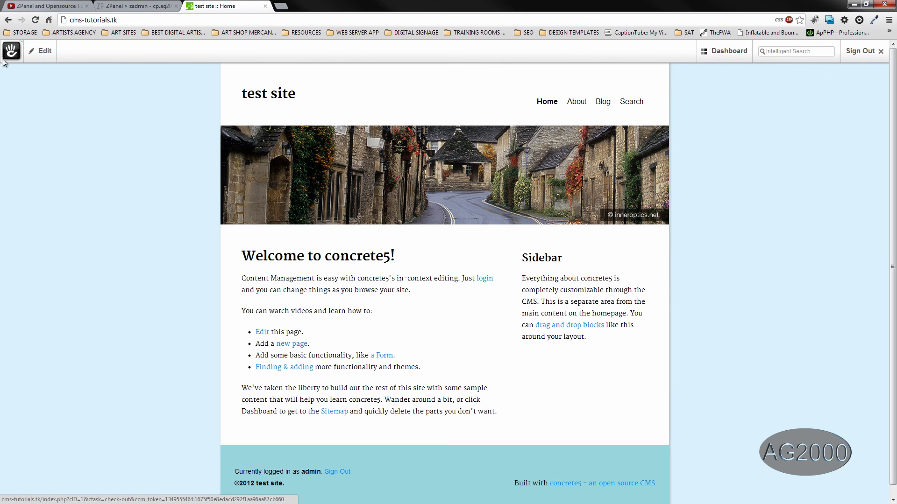
pyautogui.click(35, 56)
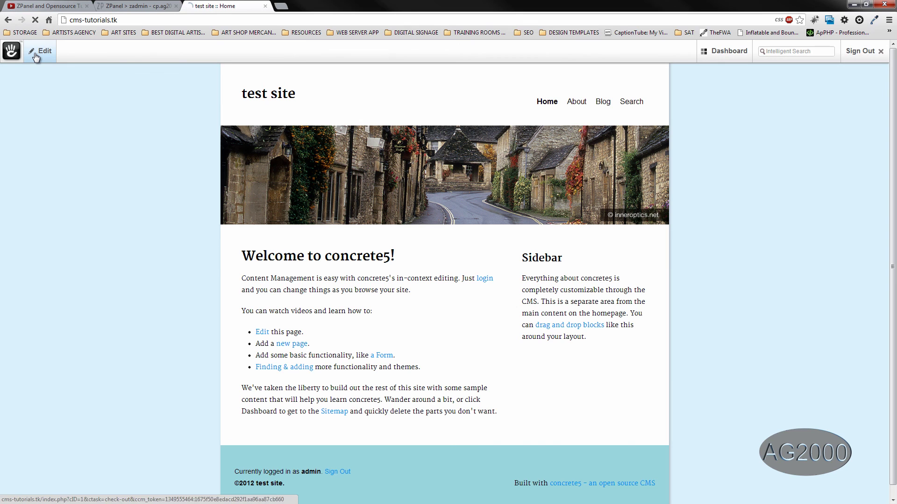